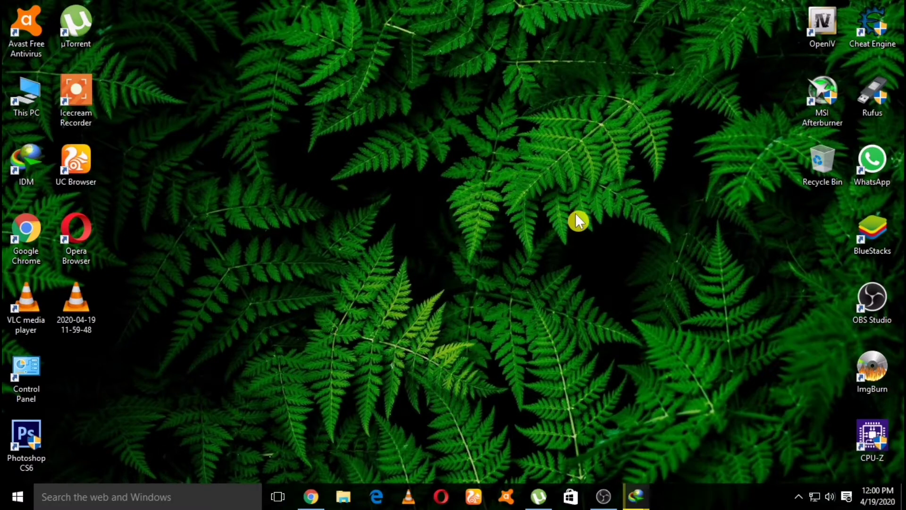
right_click(437, 139)
left_click(495, 197)
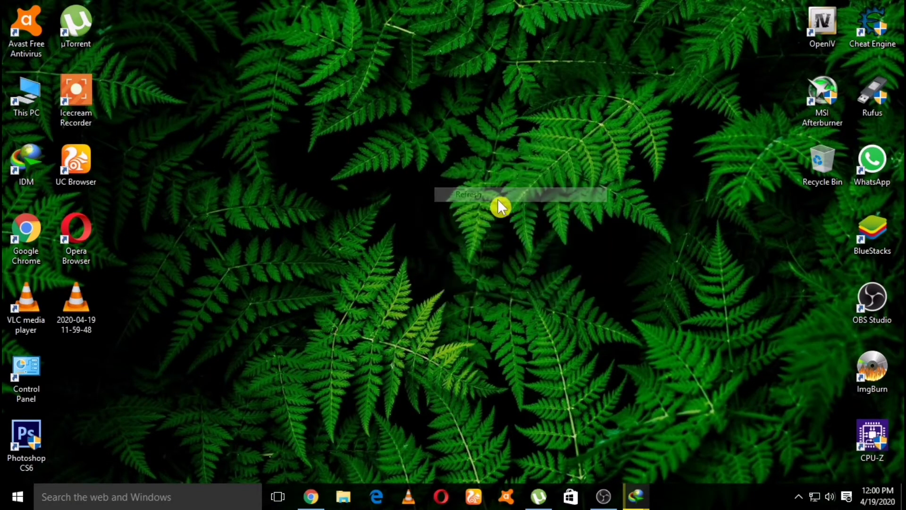
Step: Switch to µTorrent, open its Preferences and move the dialog clear of the sidebar
left_click(538, 496)
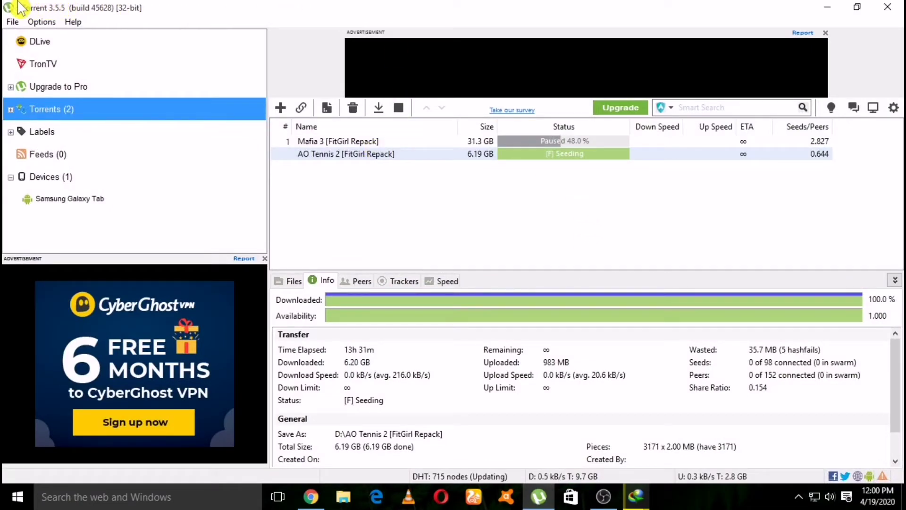
left_click(48, 25)
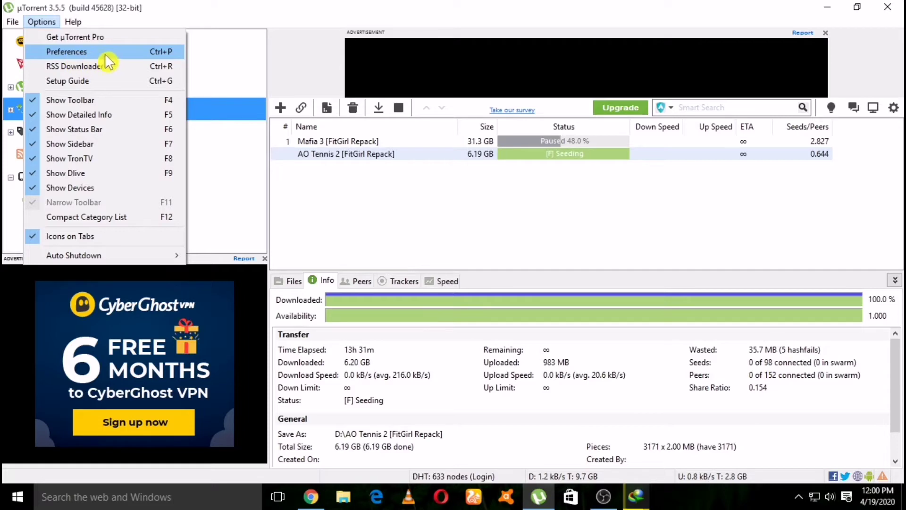
left_click(82, 52)
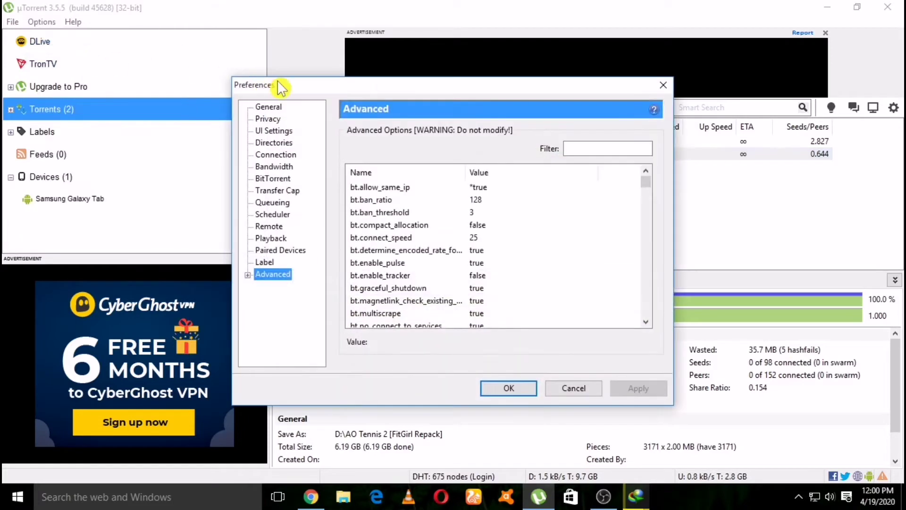
left_click_drag(370, 91, 435, 92)
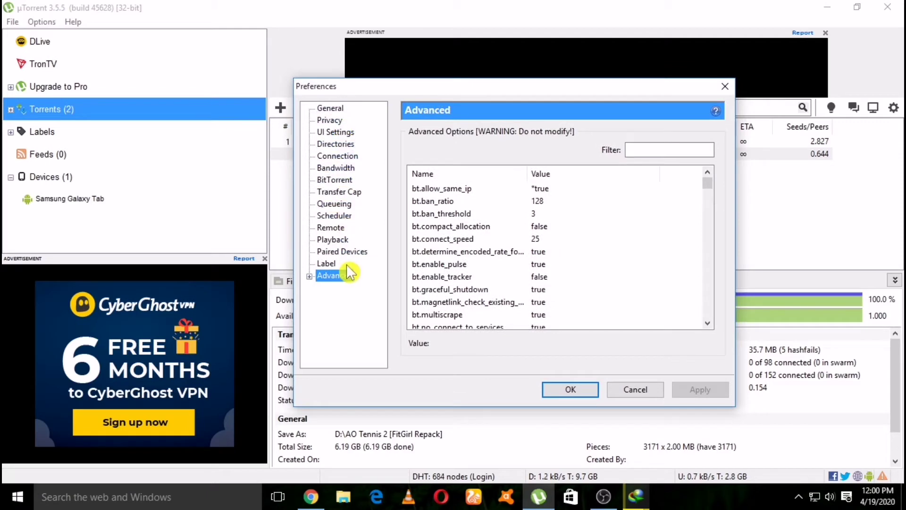
Step: Set the incoming connections port to 45682 with UPnP port mapping and the Windows Firewall exception enabled in the Connection preferences
left_click(338, 158)
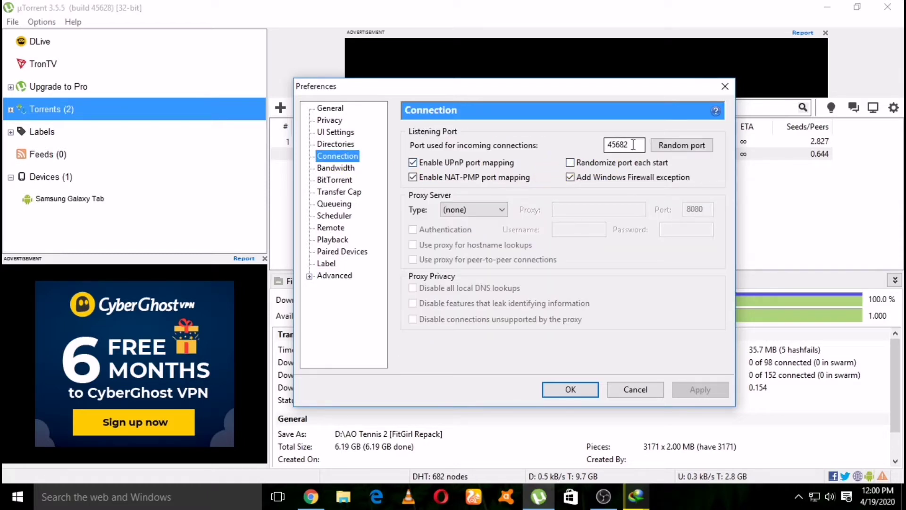
left_click_drag(633, 145, 589, 158)
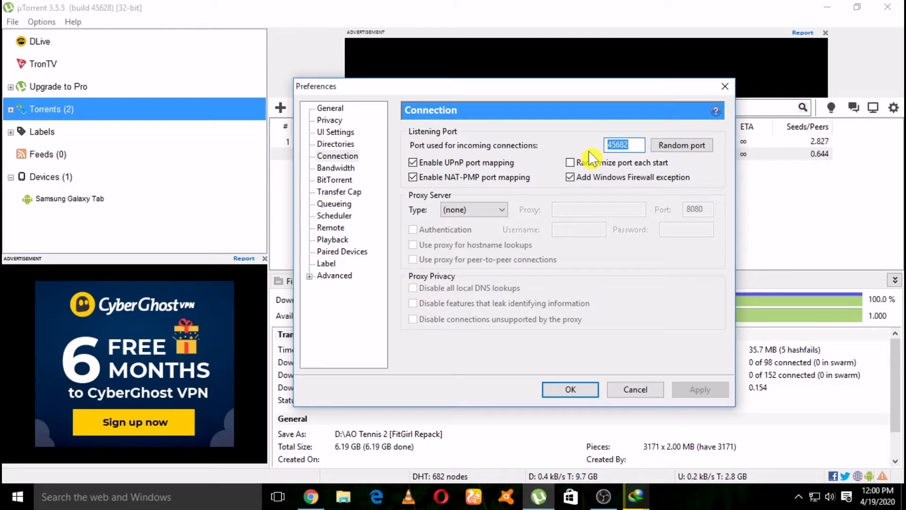
type("45")
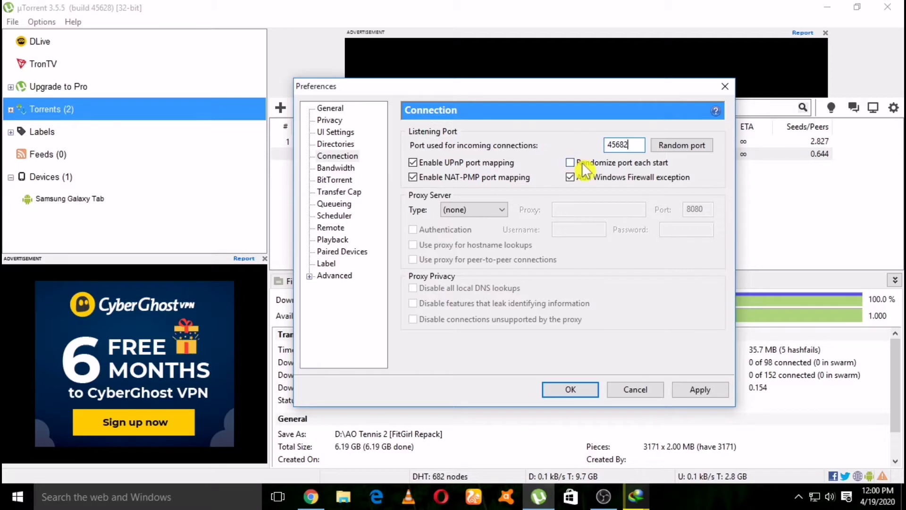
left_click(415, 163)
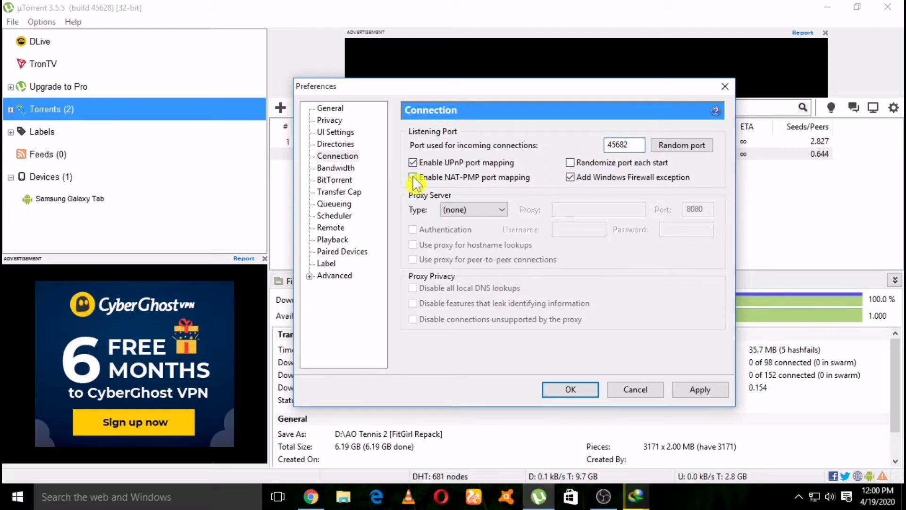
left_click(574, 176)
Step: Set the maximum upload and download rates to 0 (unlimited) in the Bandwidth preferences
left_click(339, 168)
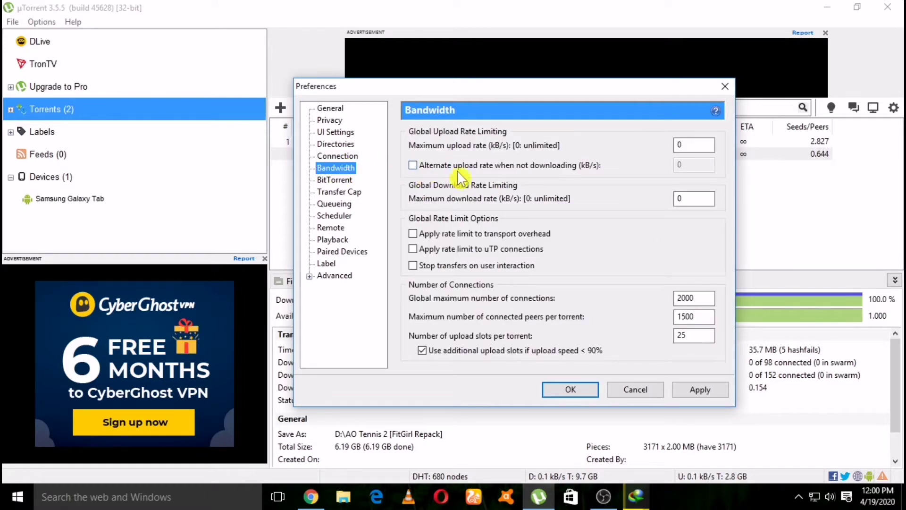
left_click(680, 146)
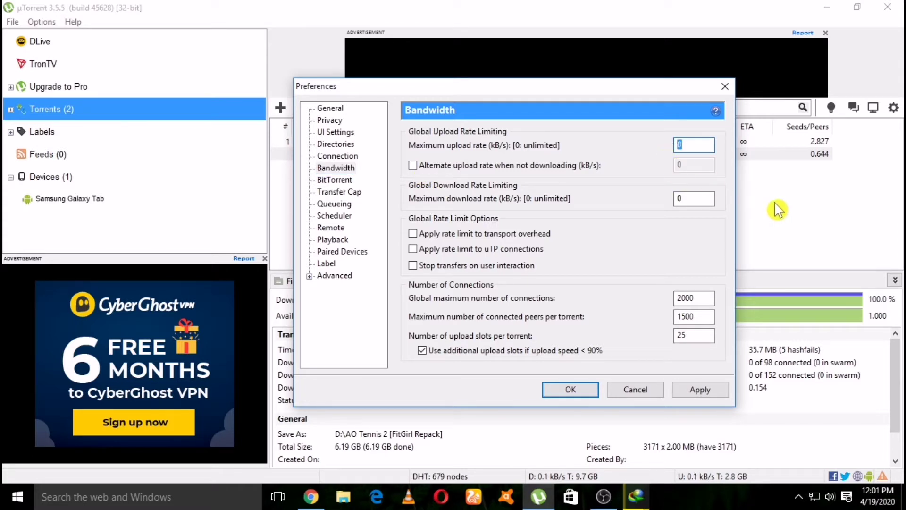
type("0")
left_click(685, 199)
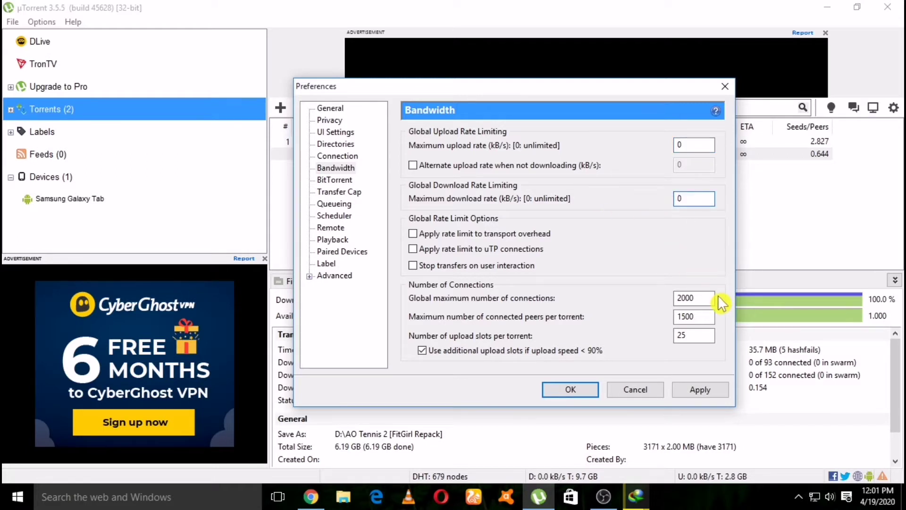
Step: Set global maximum connections to 2000, connected peers per torrent to 1500 and upload slots to 25, with additional upload slots enabled
left_click(703, 297)
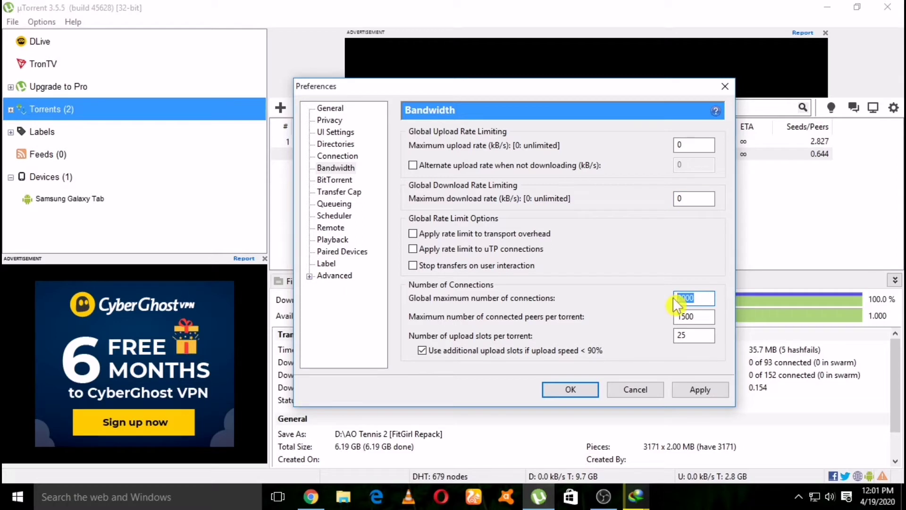
type("2")
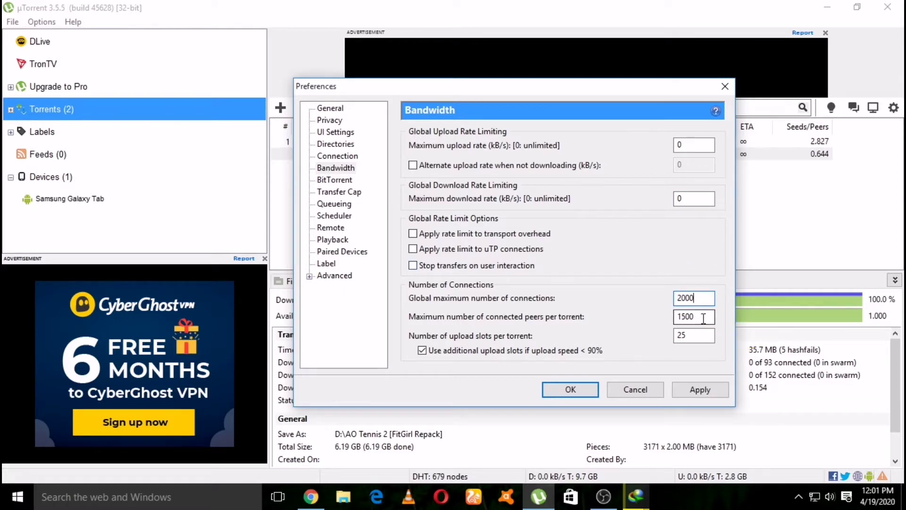
left_click_drag(703, 319, 667, 322)
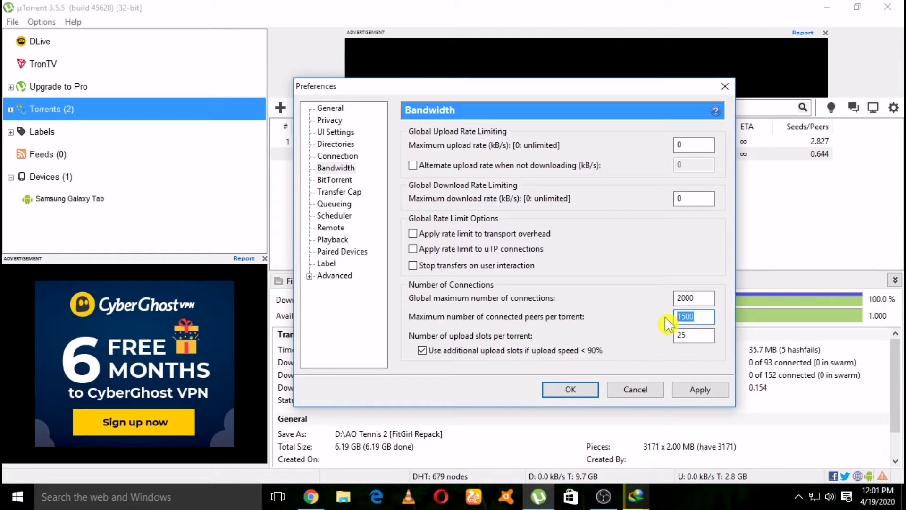
type("1")
left_click(691, 336)
left_click(698, 336)
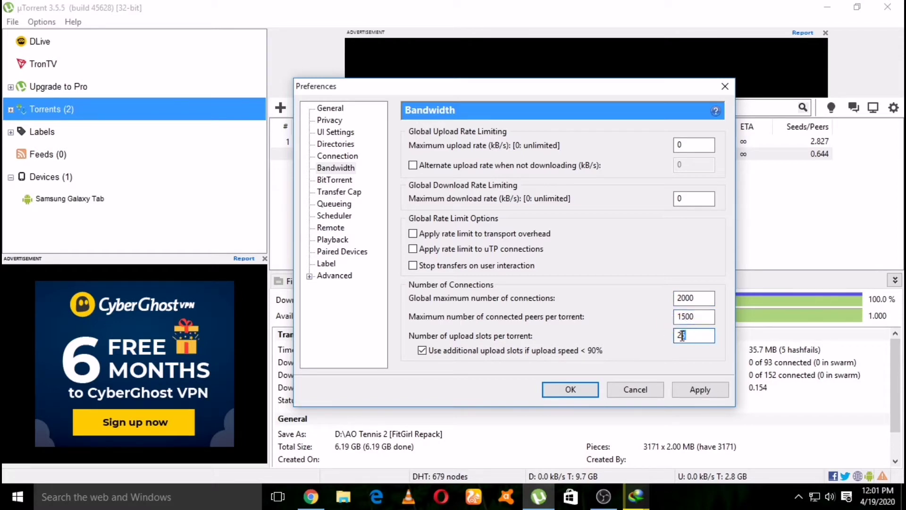
left_click_drag(682, 335, 672, 342)
type("2")
left_click(423, 350)
Step: Set outgoing protocol encryption to Enabled and allow incoming legacy connections in the BitTorrent preferences
left_click(335, 180)
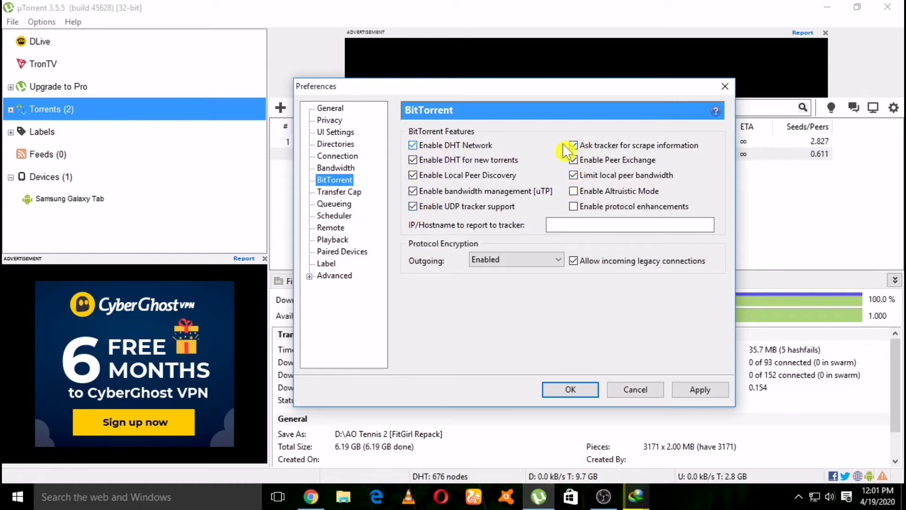
left_click(573, 191)
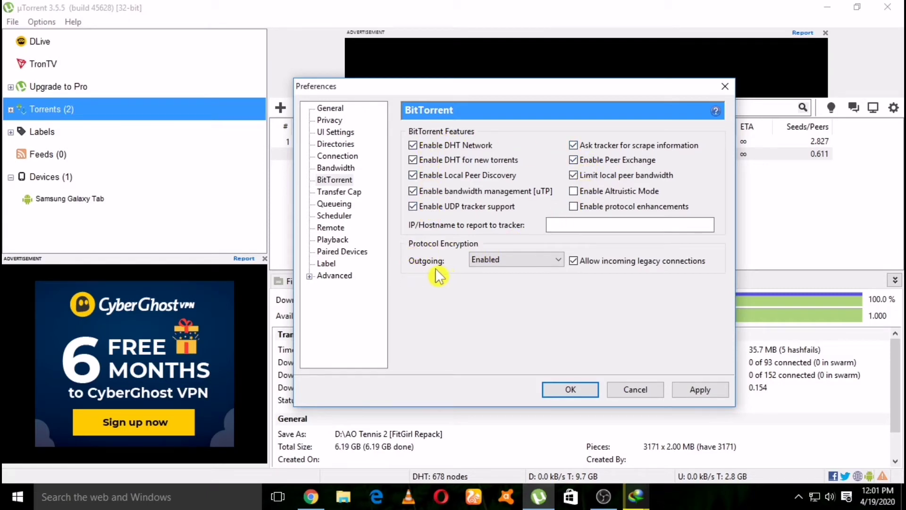
left_click(537, 255)
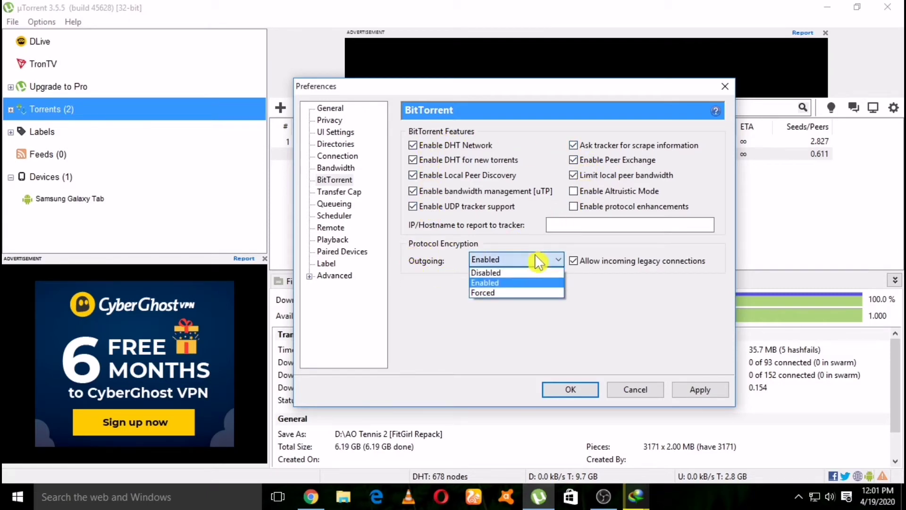
left_click(491, 284)
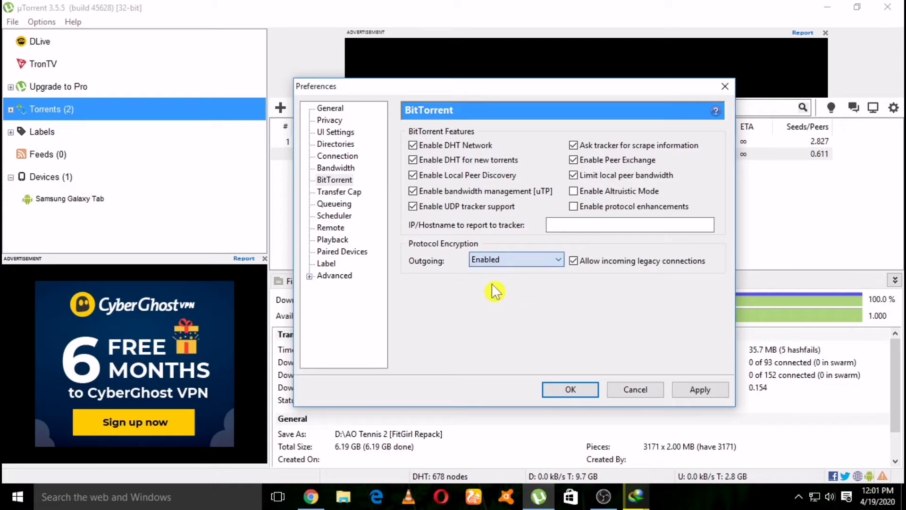
left_click(576, 269)
left_click(575, 261)
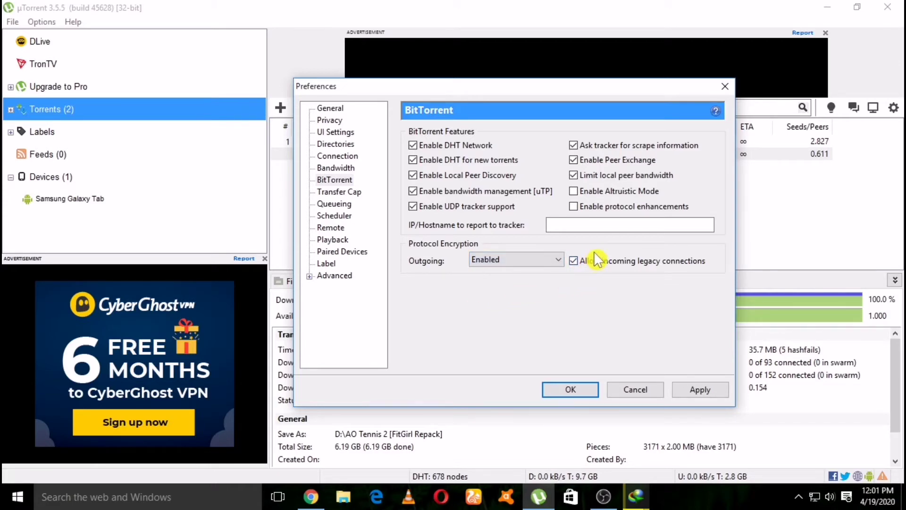
Step: Set the dht.rate value to 2 in the Advanced preferences
left_click(334, 277)
scroll(608, 247, "down", 15)
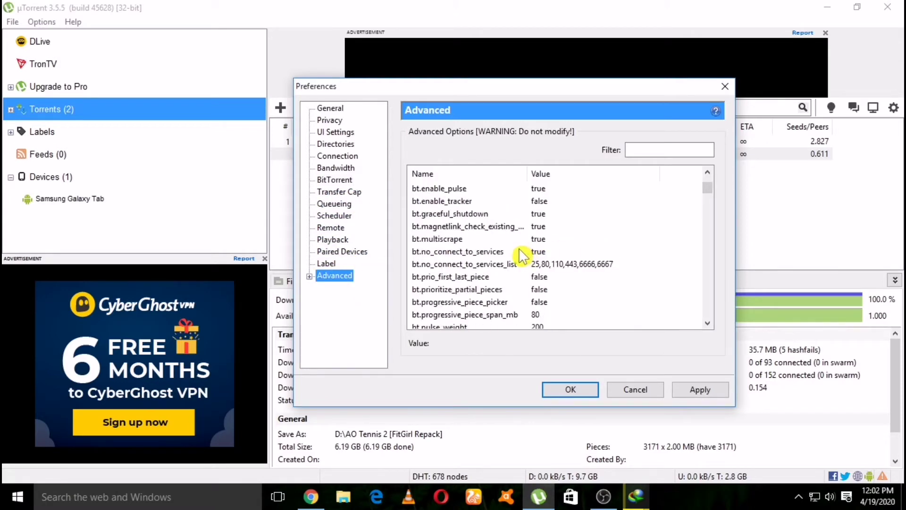
scroll(521, 257, "down", 4)
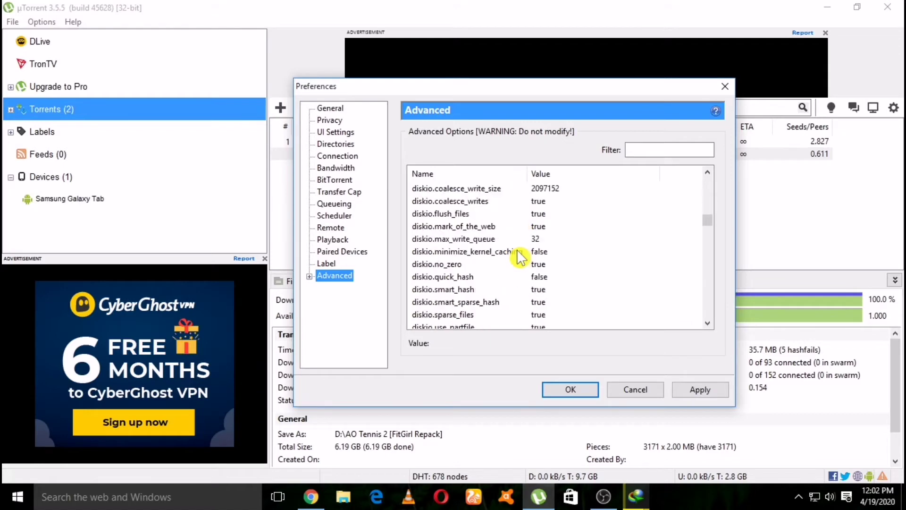
scroll(465, 256, "up", 2)
scroll(465, 245, "up", 3)
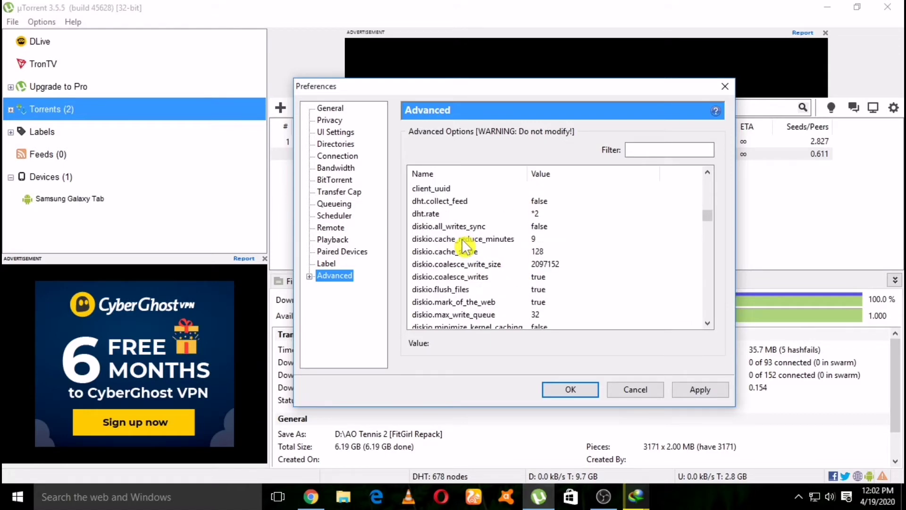
left_click(434, 253)
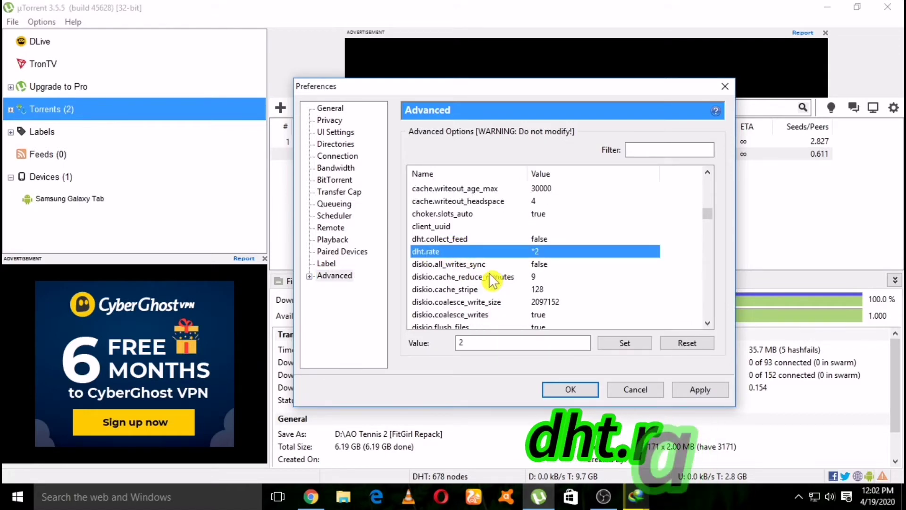
left_click_drag(483, 338, 460, 342)
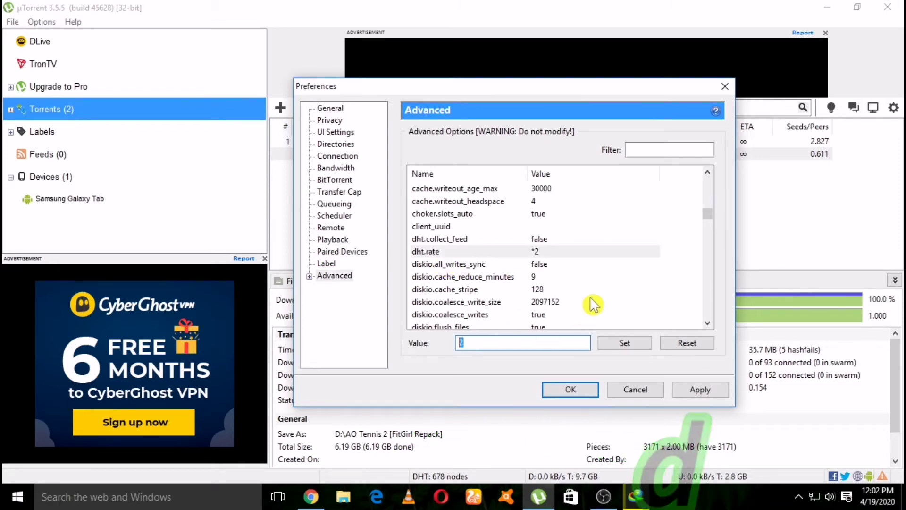
left_click(476, 349)
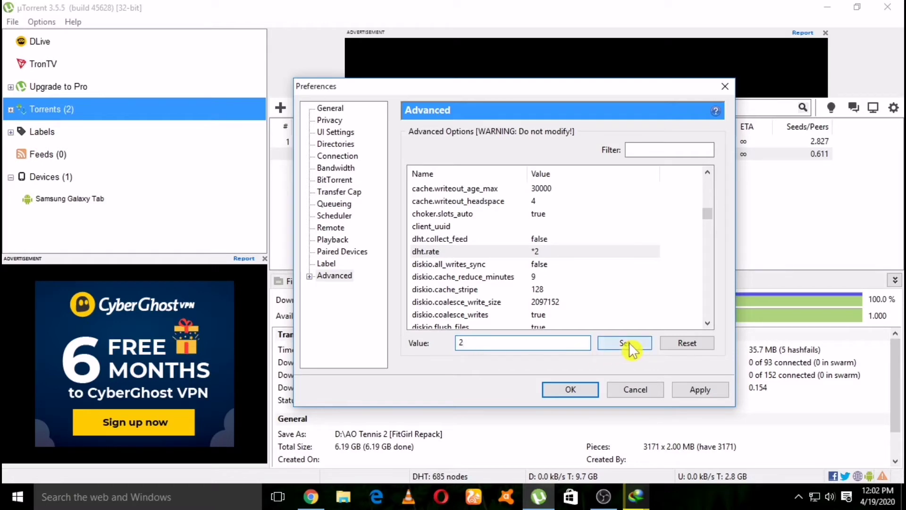
Step: Set the rss.update_interval value to 20 in the advanced options list
scroll(512, 270, "down", 4)
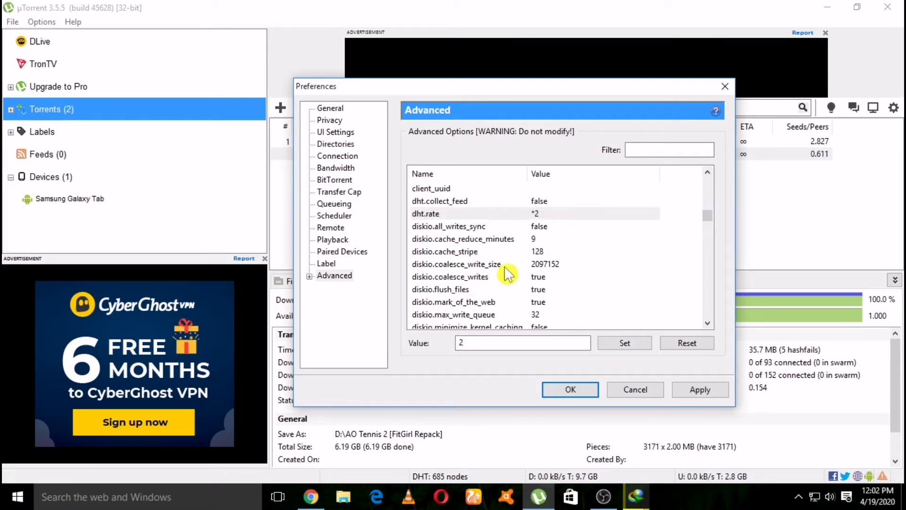
scroll(507, 274, "down", 10)
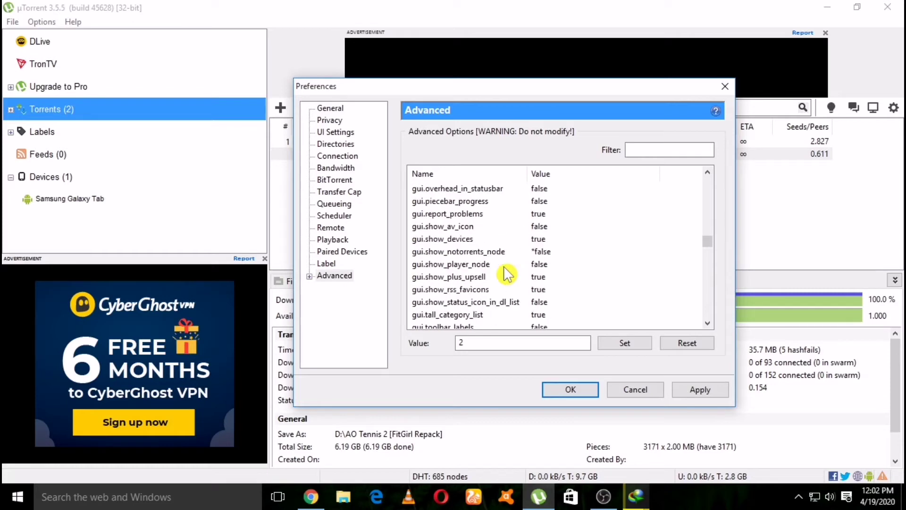
scroll(508, 274, "down", 13)
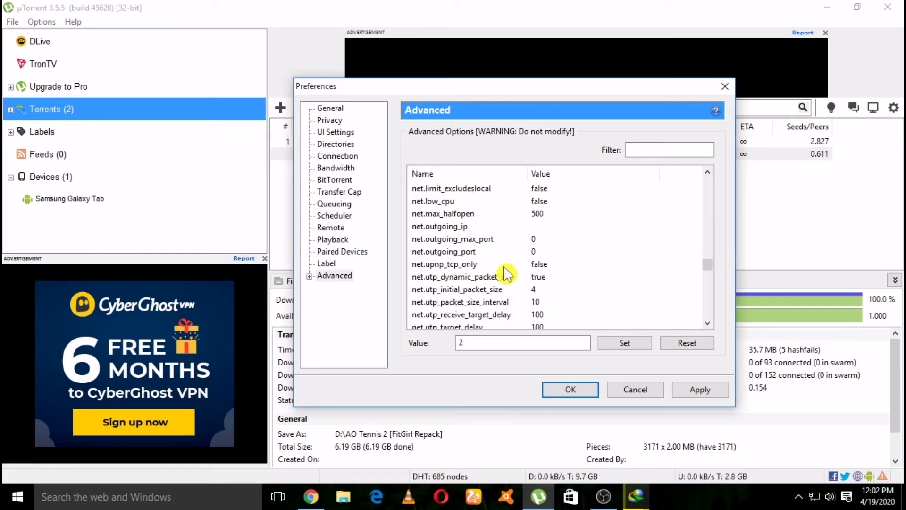
scroll(507, 273, "down", 10)
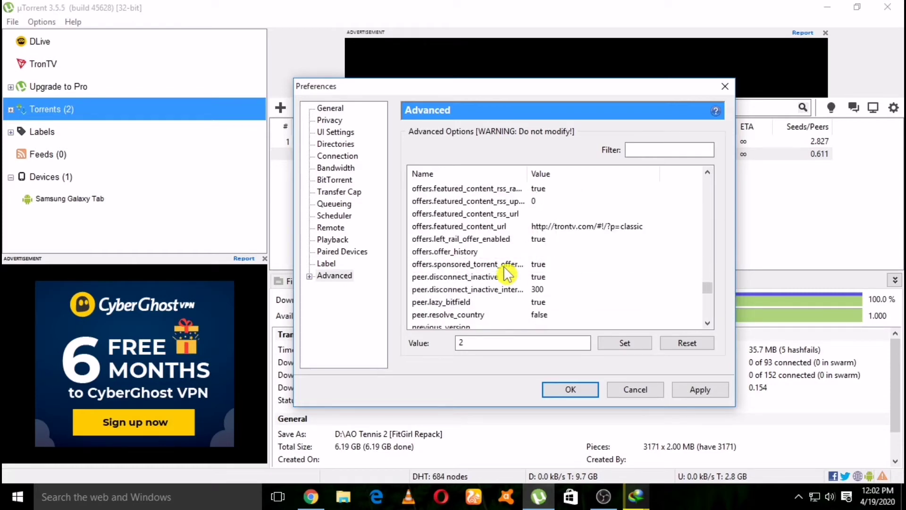
scroll(508, 273, "down", 3)
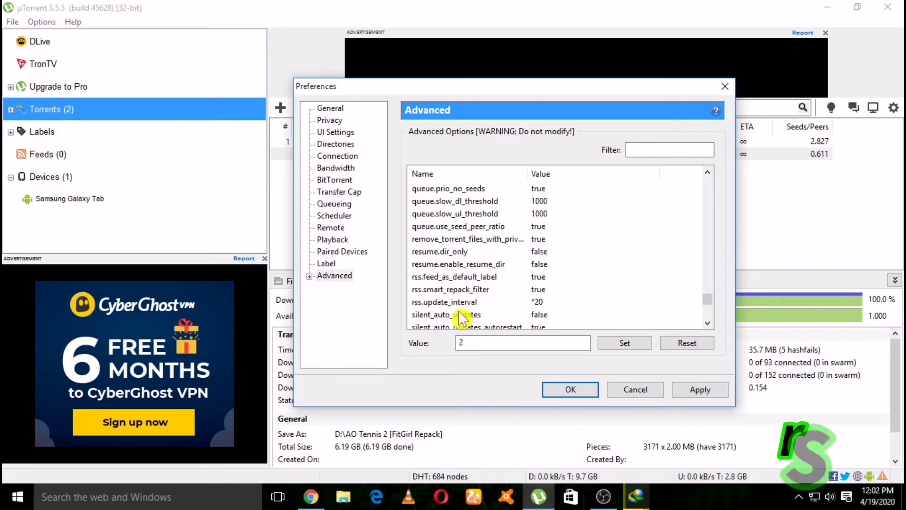
left_click(462, 304)
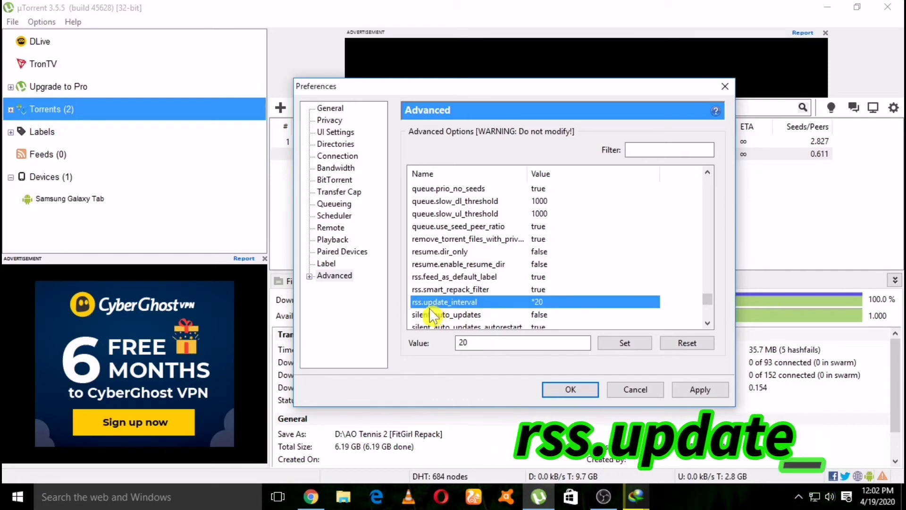
left_click(474, 342)
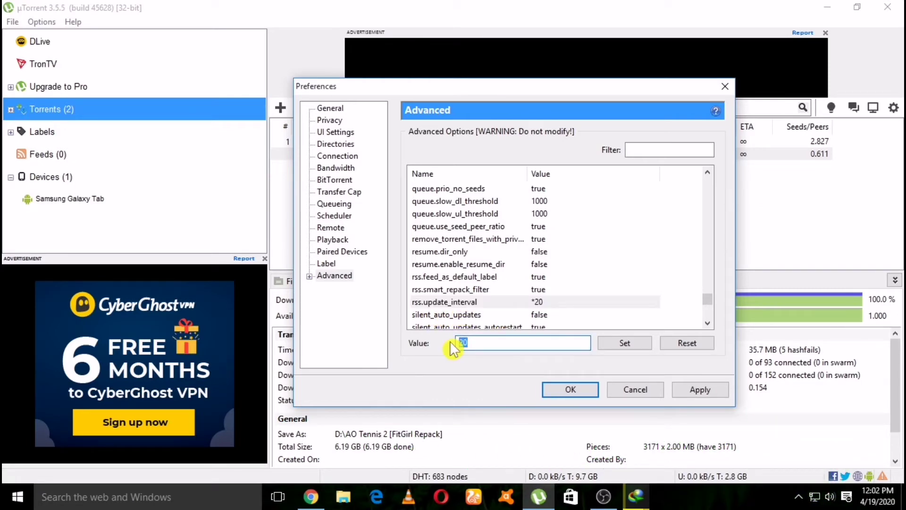
type("20")
left_click(621, 342)
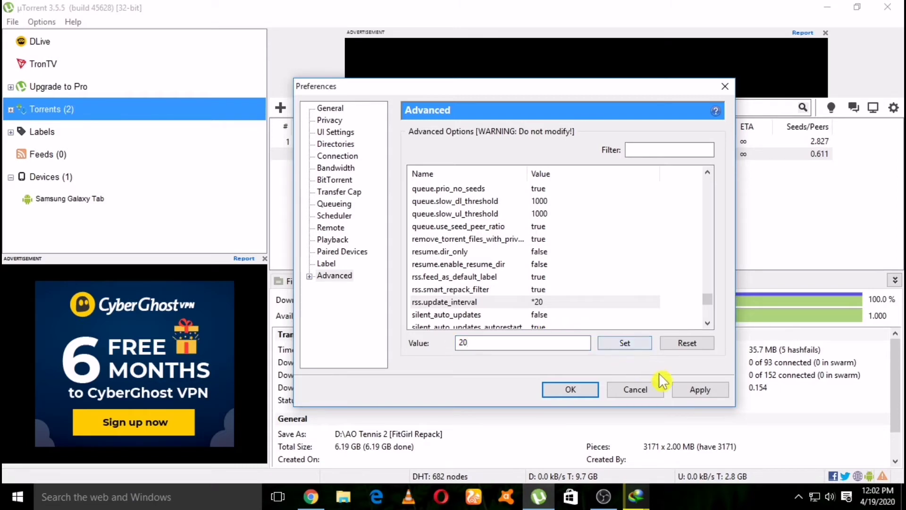
Step: Apply the advanced preference changes, close the Preferences dialog and minimize the µTorrent window
left_click(702, 391)
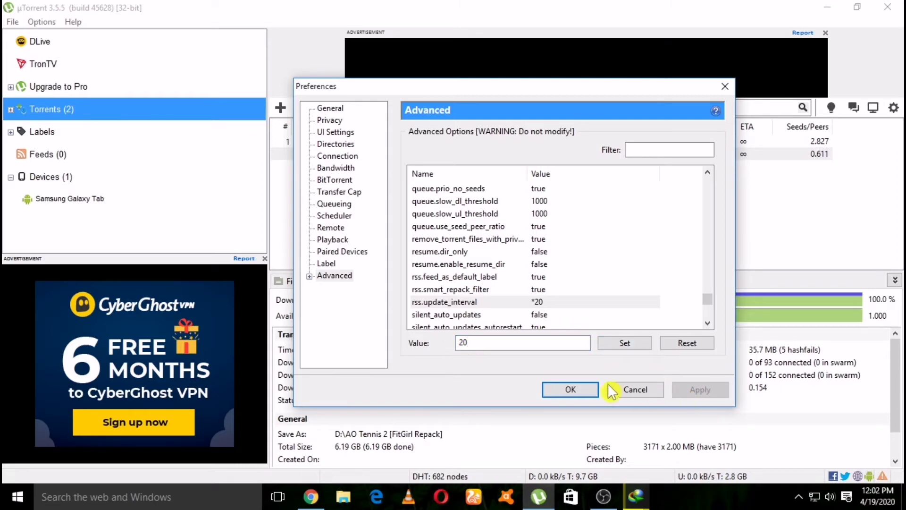
left_click(558, 390)
left_click(828, 8)
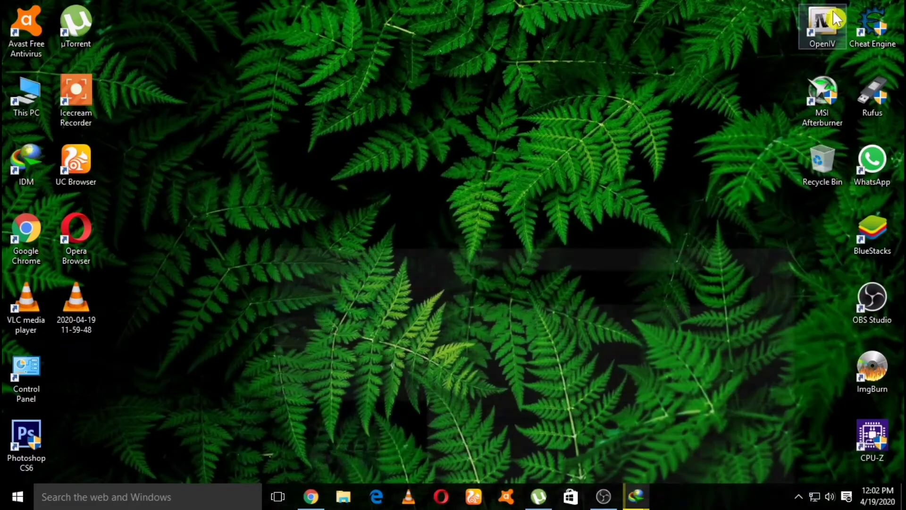
Step: Switch to Chrome and open the copied Google Drive link to trackers.txt
left_click(312, 495)
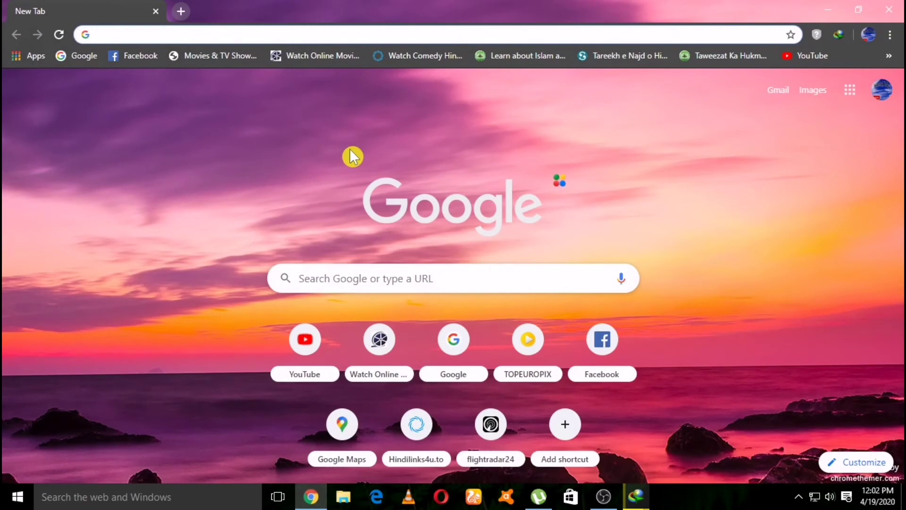
right_click(237, 34)
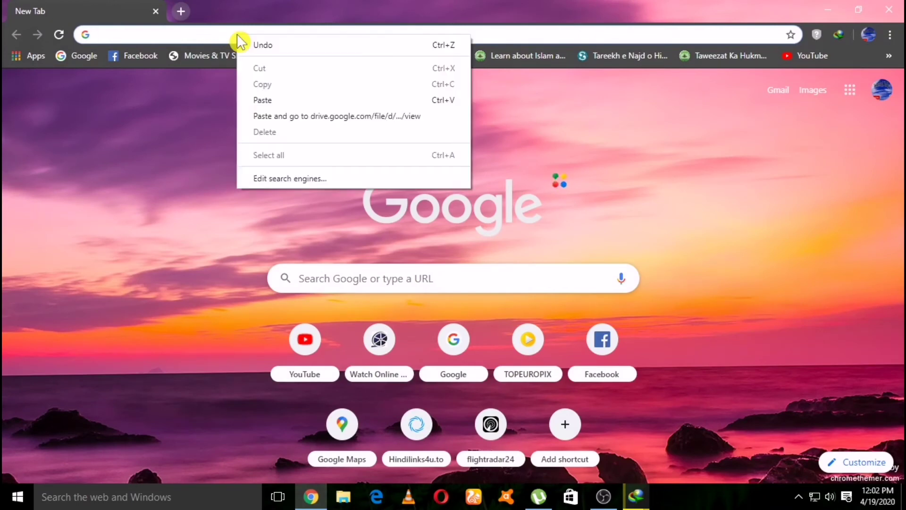
left_click(289, 100)
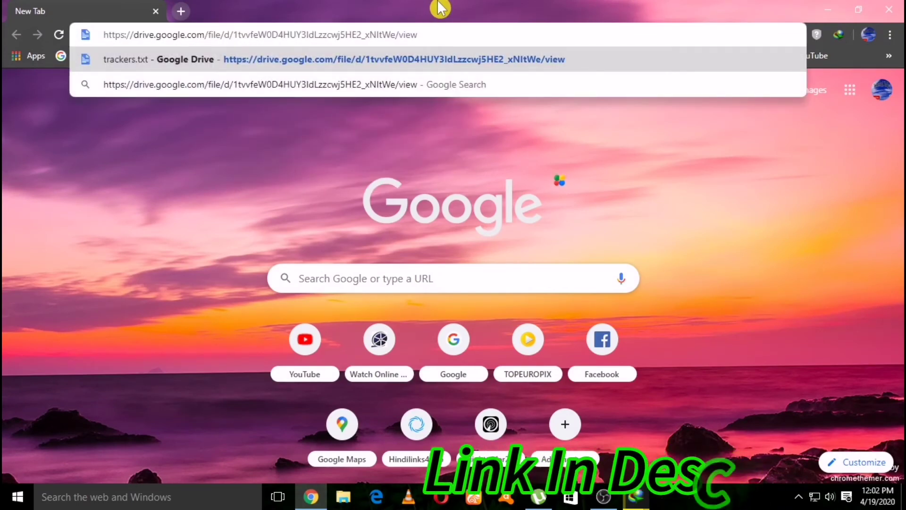
key("Return")
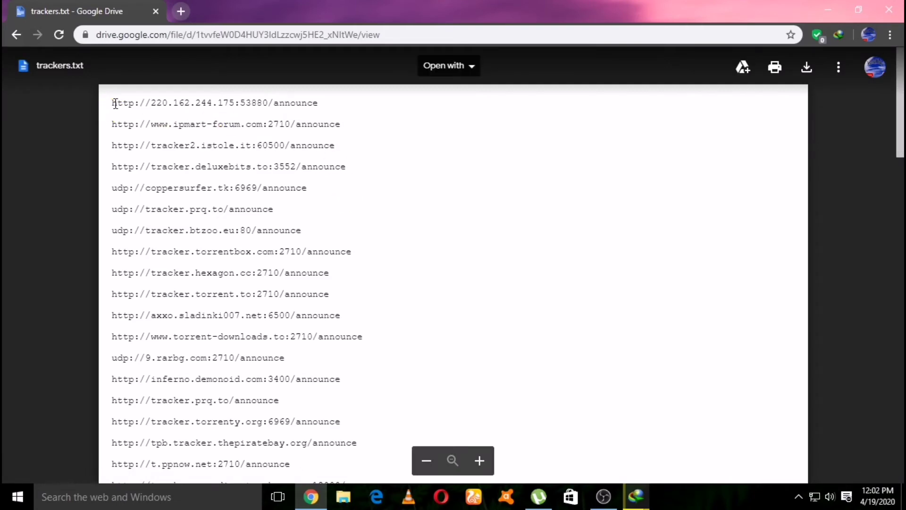
Step: Highlight the full tracker list in the preview, download trackers.txt and minimize the browser
left_click_drag(113, 103, 327, 473)
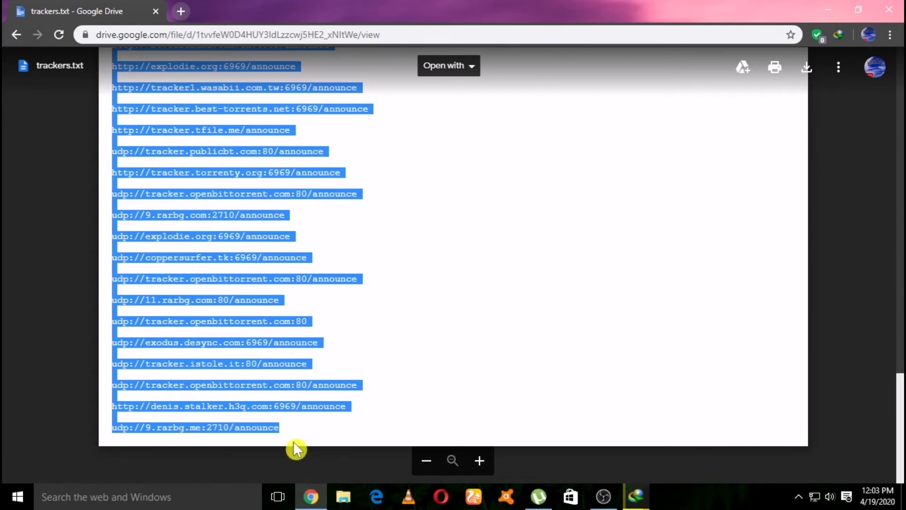
left_click_drag(293, 440, 292, 441)
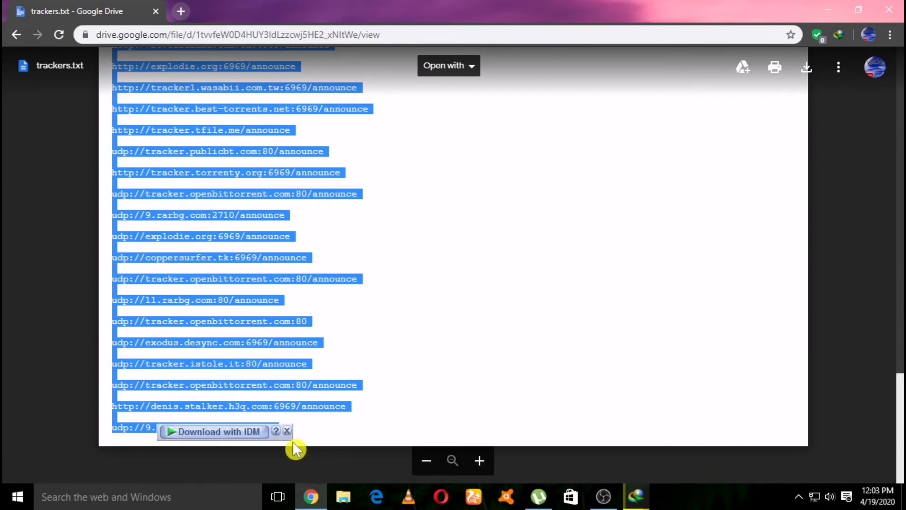
left_click(273, 419)
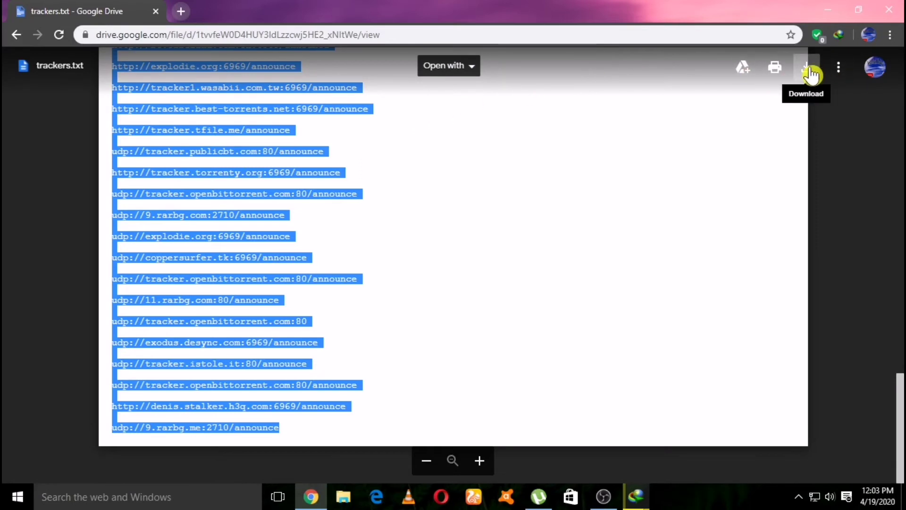
left_click(808, 71)
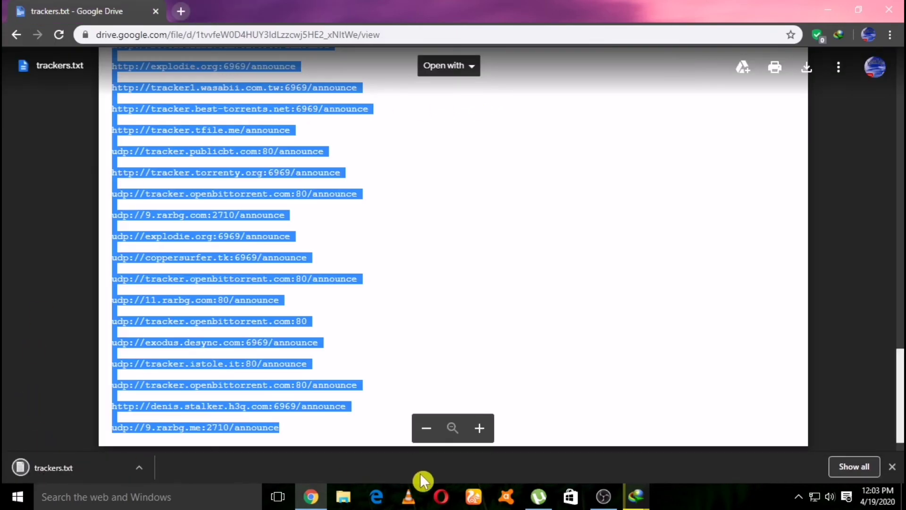
left_click(828, 10)
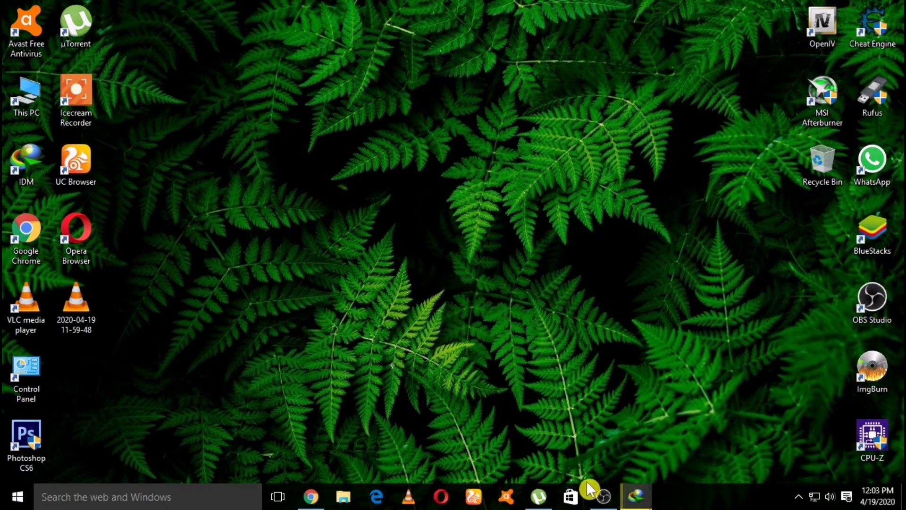
Step: Open the downloaded trackers.txt from Chrome in Notepad, minimize the browser and maximize the Notepad window
left_click(320, 494)
left_click(69, 466)
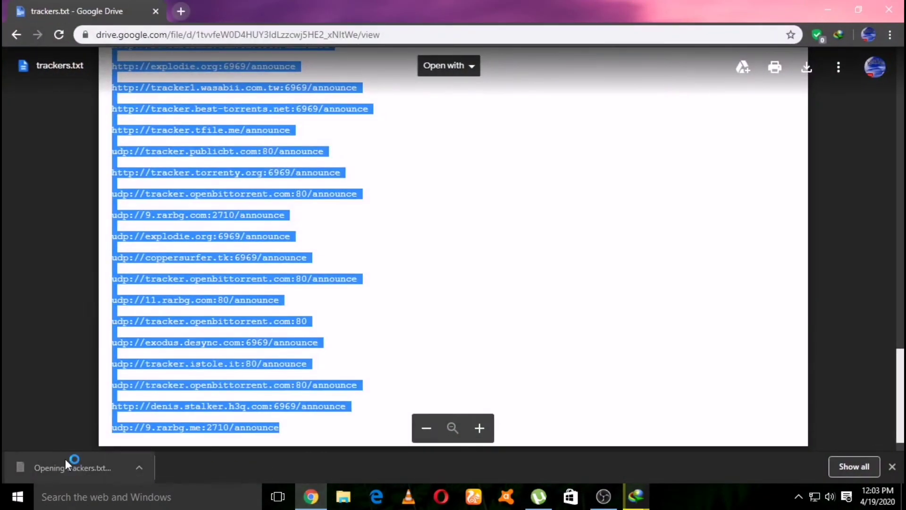
left_click(828, 9)
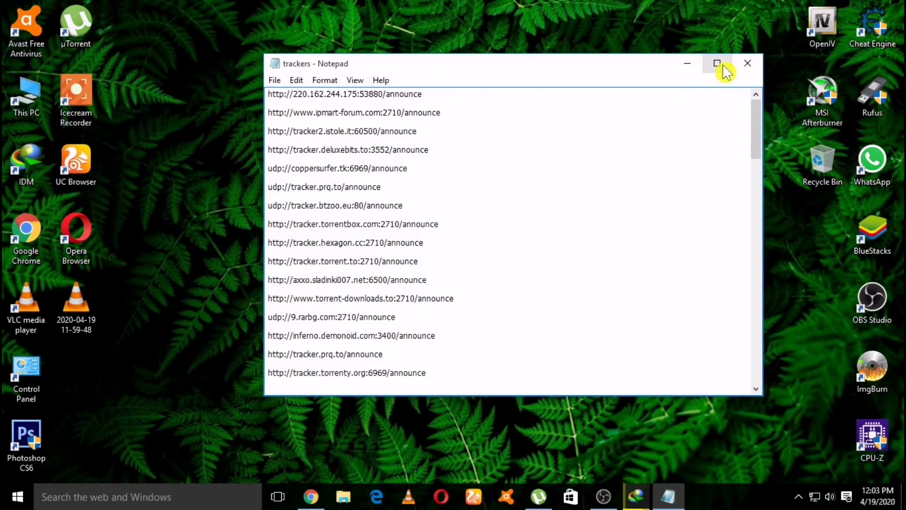
left_click(717, 63)
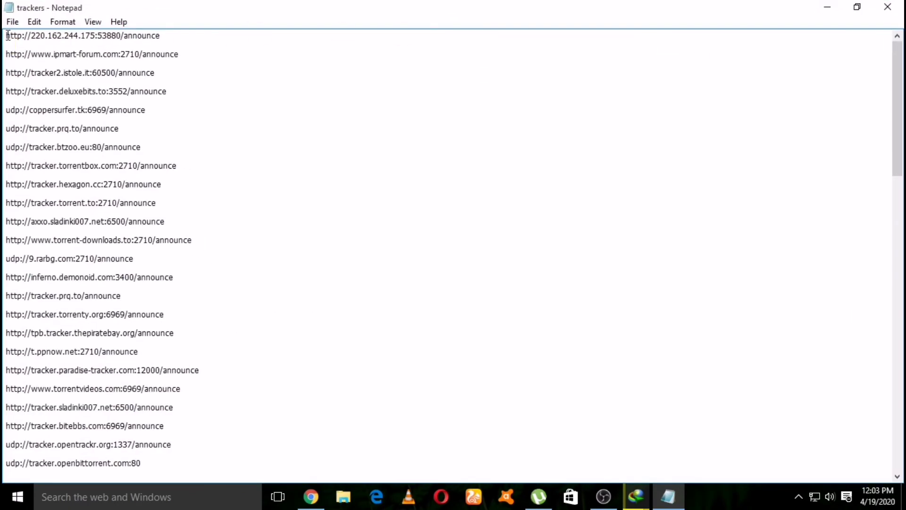
Step: Copy the entire tracker list from the trackers file and close Notepad
left_click_drag(6, 35, 188, 473)
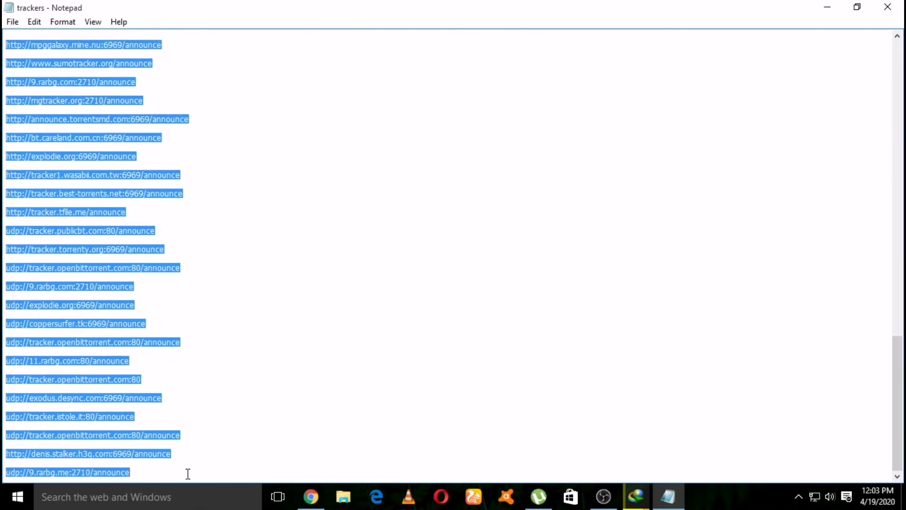
right_click(117, 433)
left_click(141, 292)
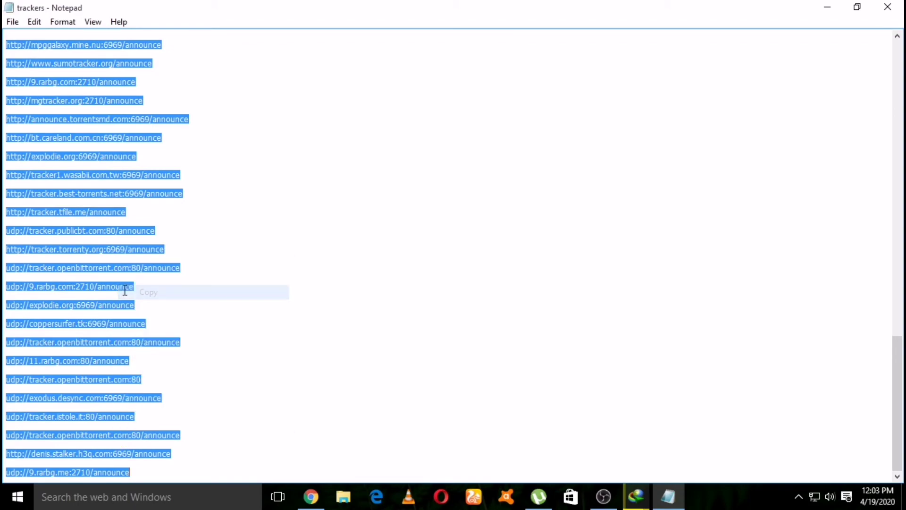
left_click(887, 7)
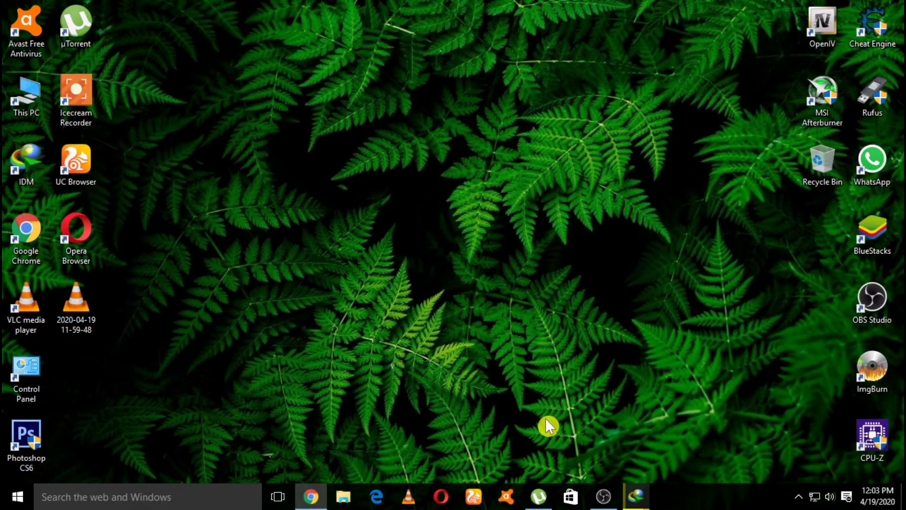
Step: Switch to µTorrent and open the properties of the Mafia 3 [FitGirl Repack] torrent
left_click(538, 496)
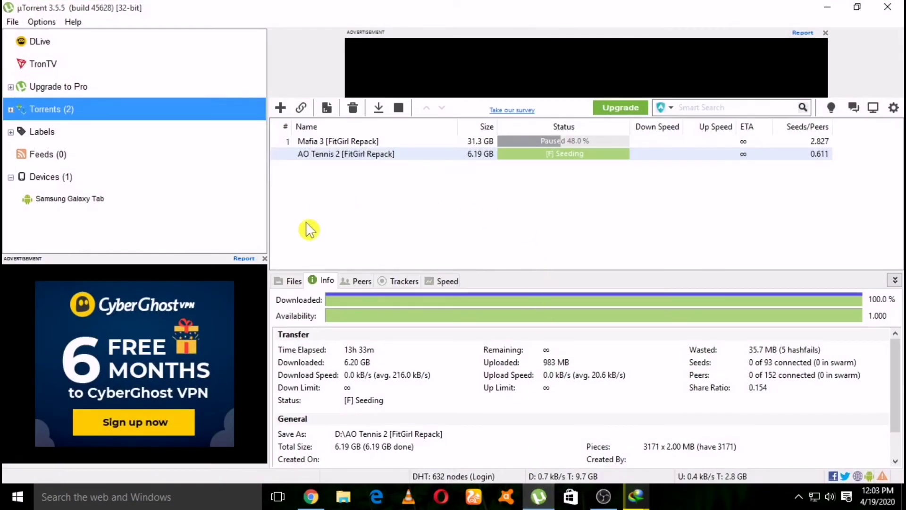
left_click(536, 140)
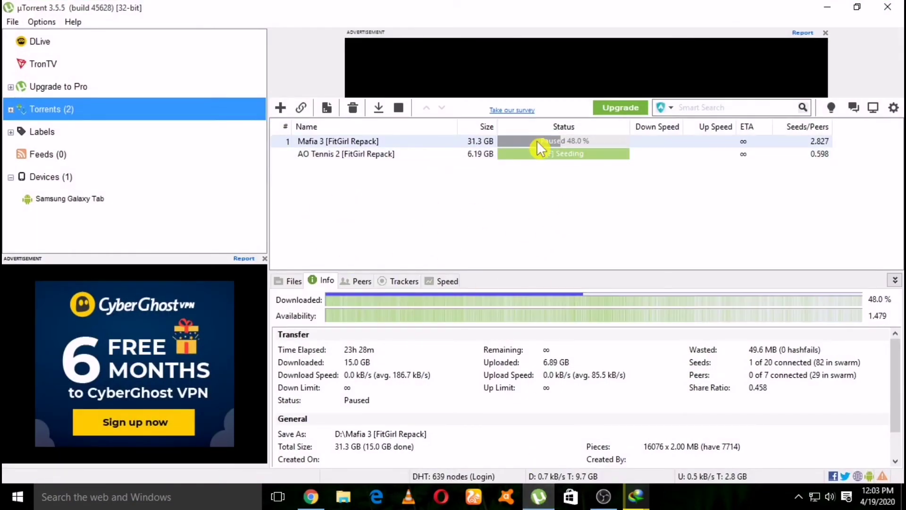
right_click(537, 140)
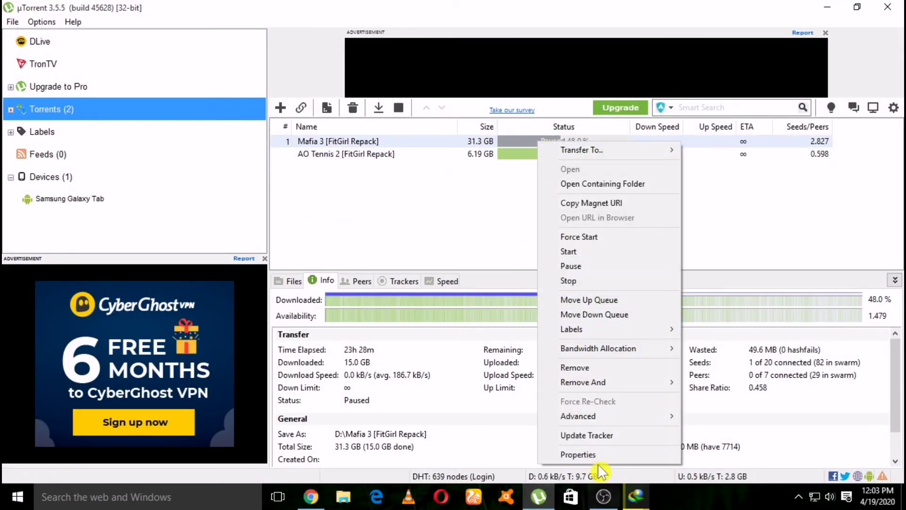
left_click(599, 455)
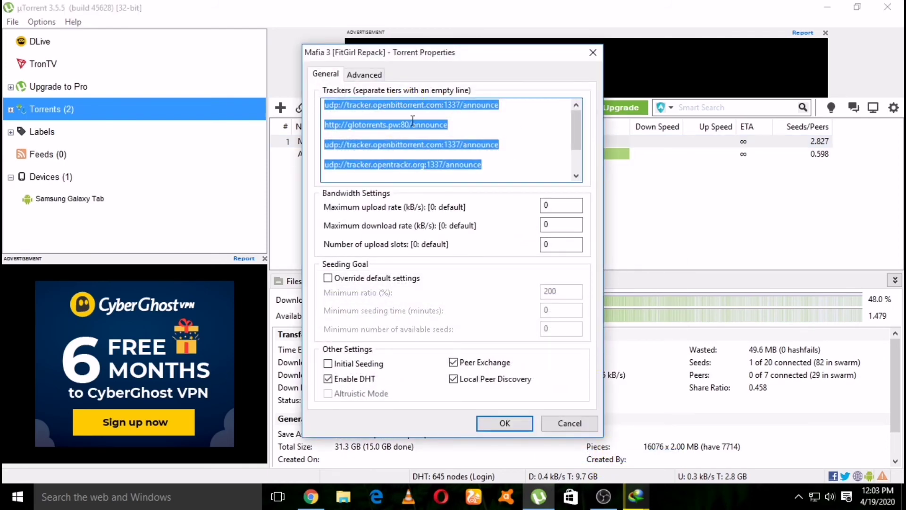
Step: Replace the torrent's existing trackers with the copied tracker list, save the properties and close the µTorrent window
key("Delete")
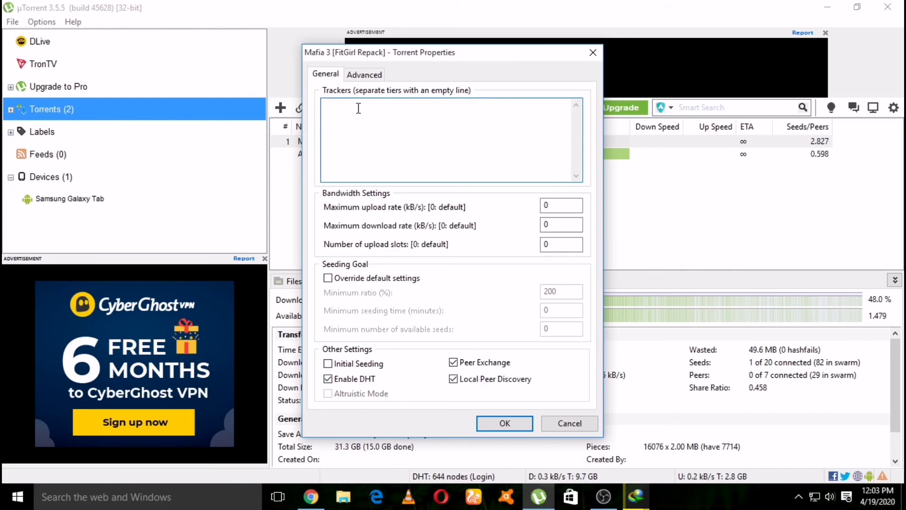
right_click(338, 106)
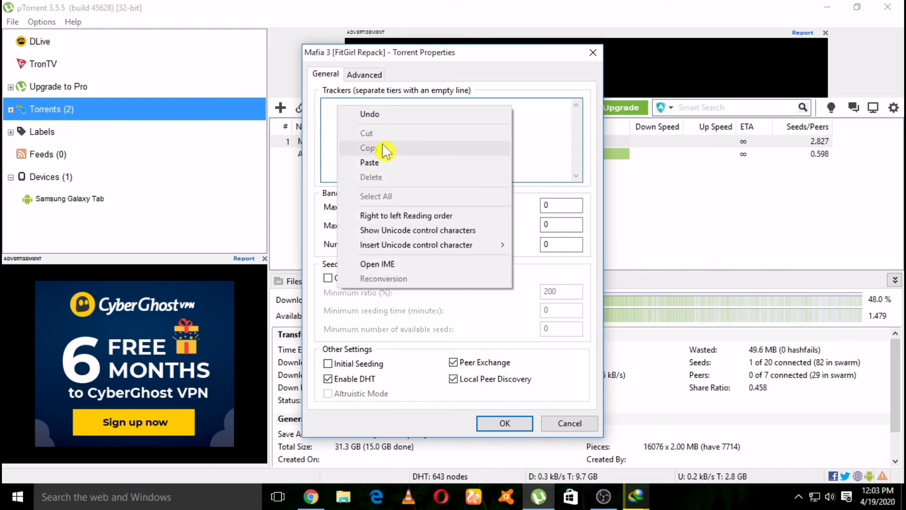
left_click(395, 166)
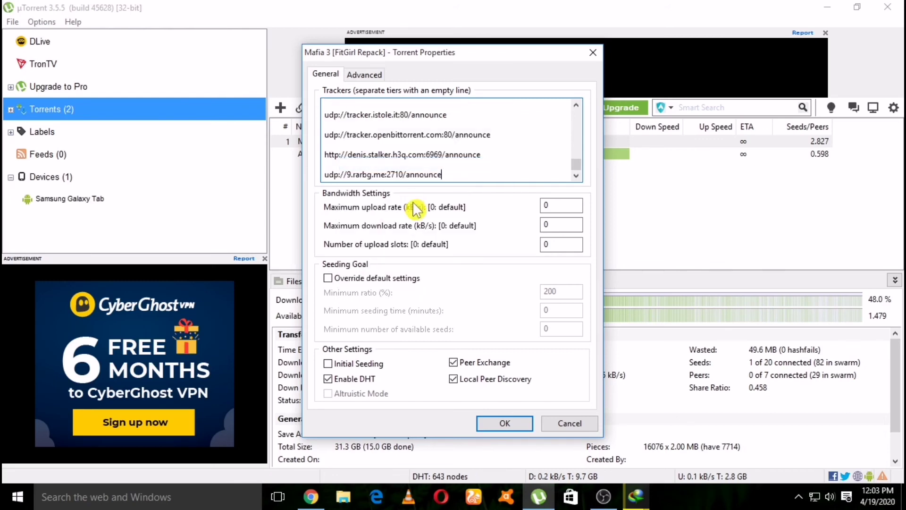
left_click(505, 422)
left_click(897, 7)
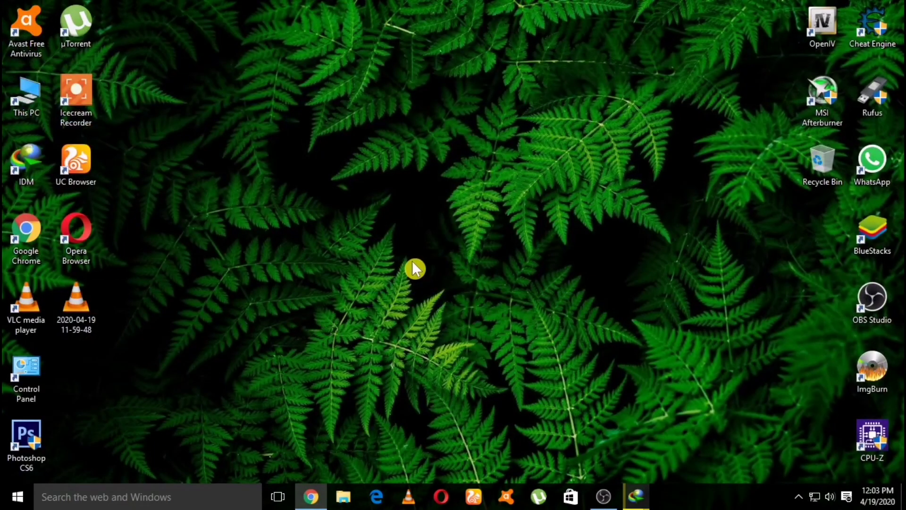